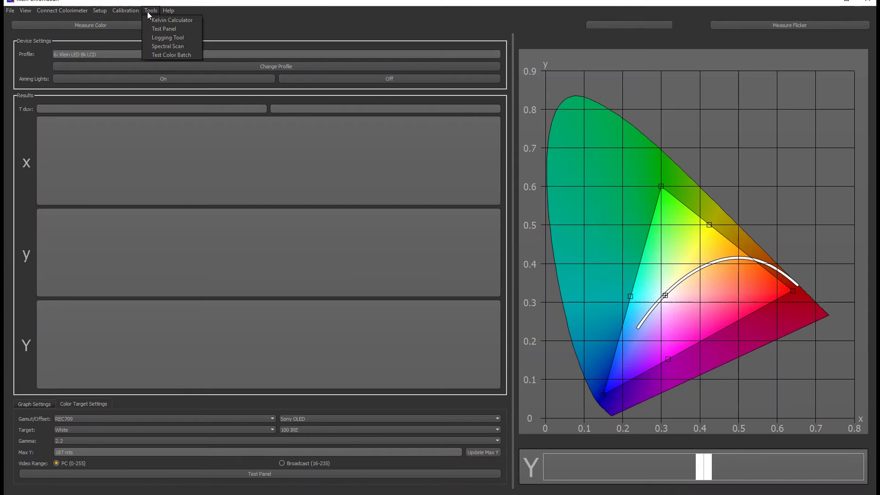
# - Clear the default white, red, green and blue patches from the Test Color Batch
pyautogui.click(159, 55)
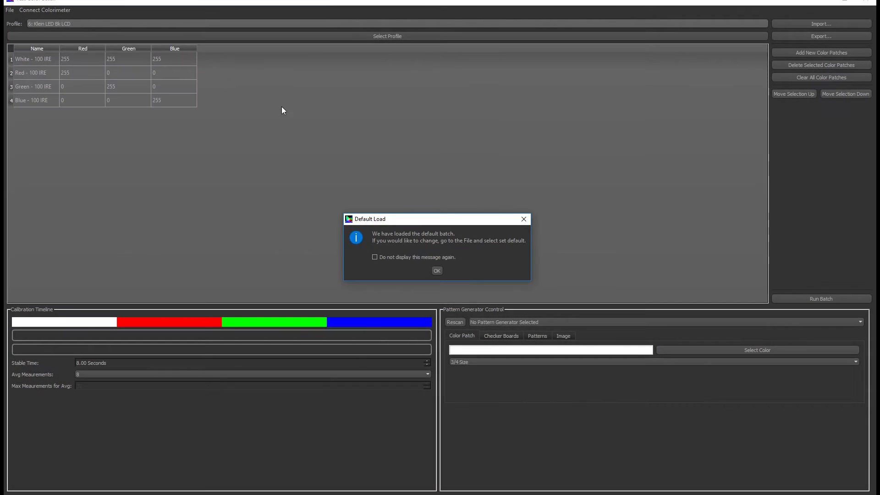
pyautogui.click(439, 270)
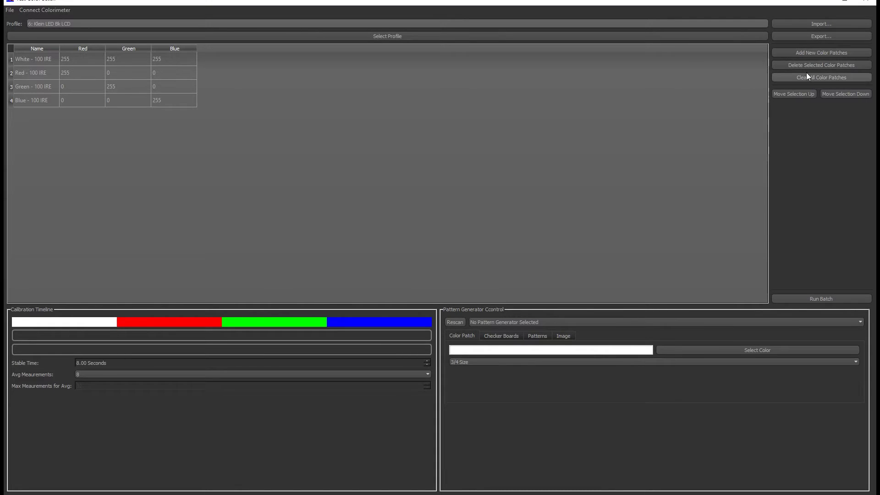
pyautogui.click(821, 77)
pyautogui.click(283, 337)
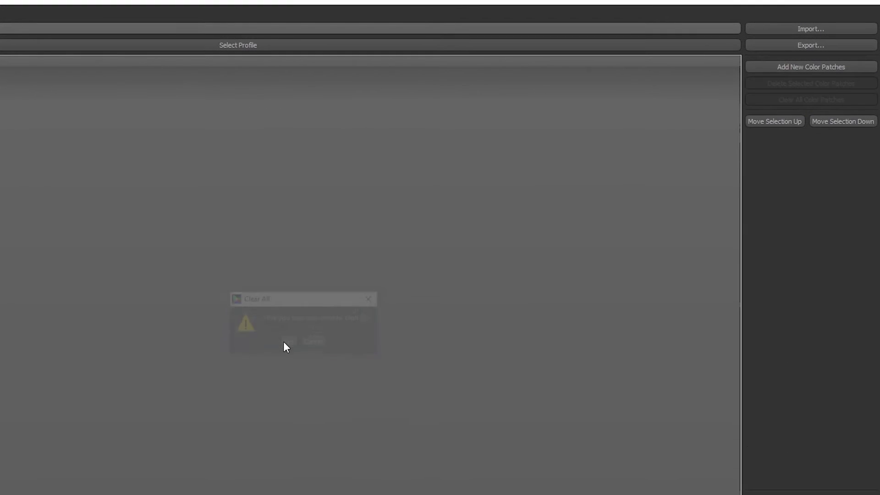
pyautogui.click(833, 66)
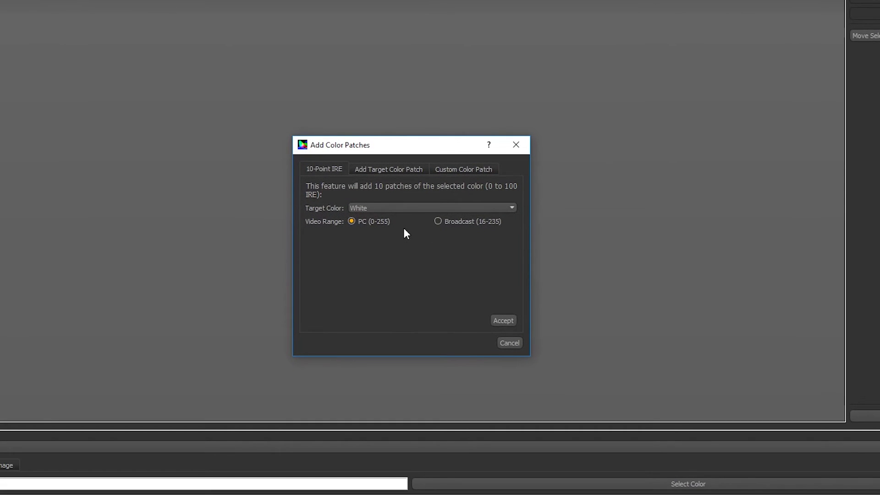
# - Add red, green and blue 100-level primary target patches to the batch
pyautogui.click(402, 208)
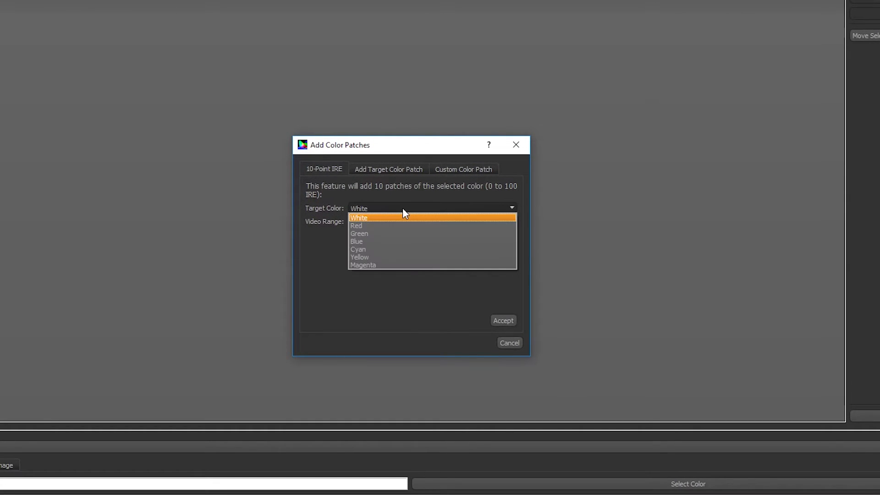
pyautogui.click(455, 169)
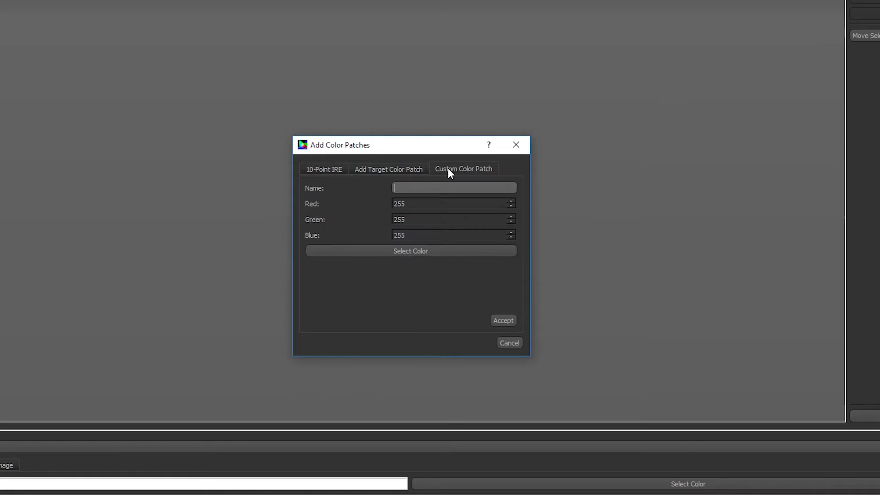
pyautogui.click(309, 169)
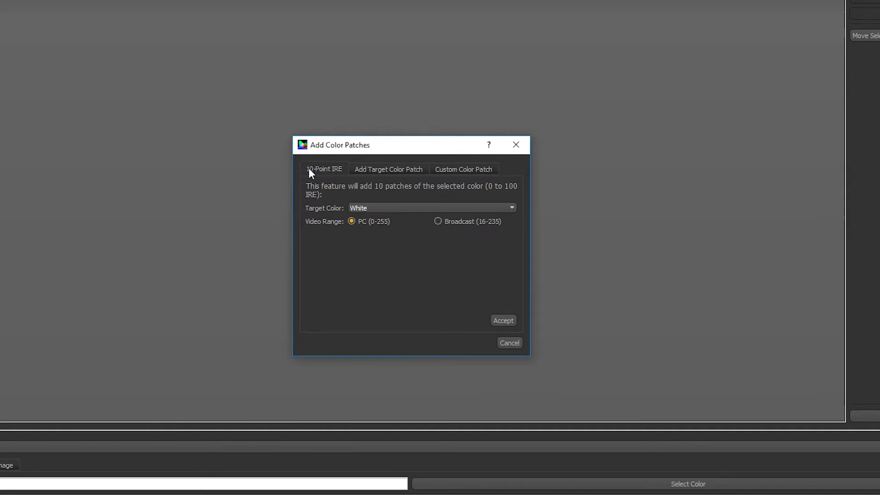
pyautogui.click(387, 168)
pyautogui.click(384, 189)
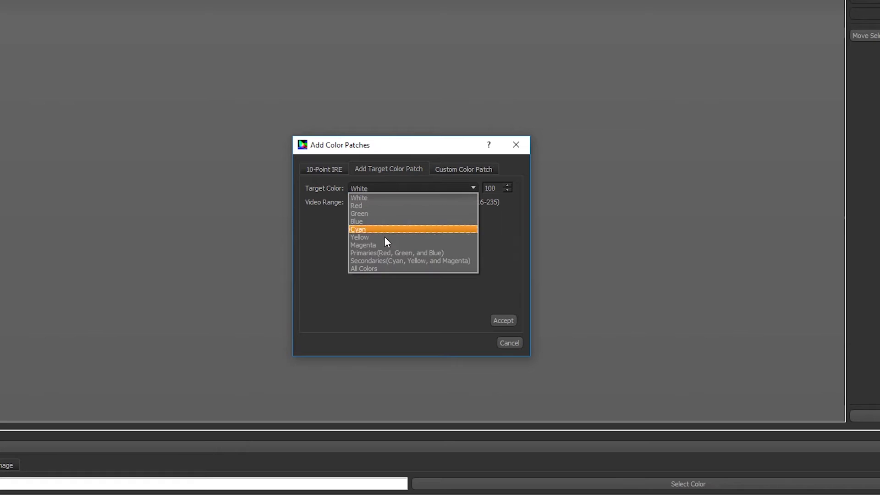
pyautogui.click(385, 254)
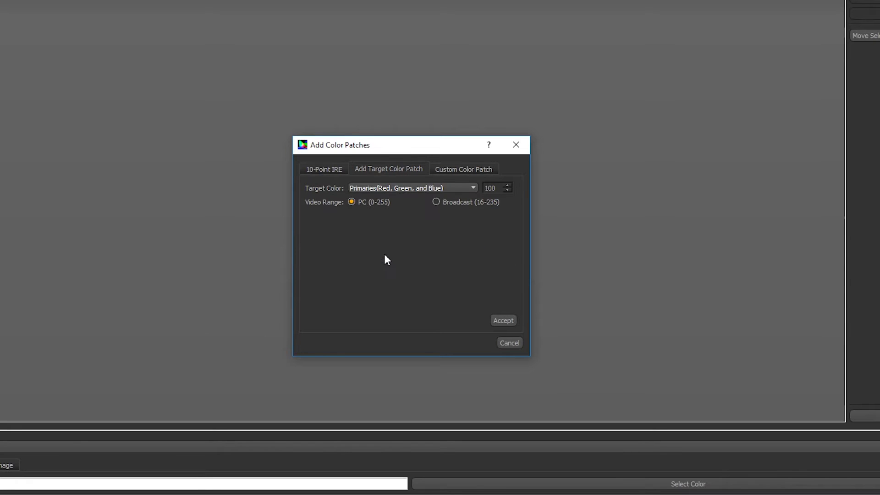
pyautogui.click(500, 321)
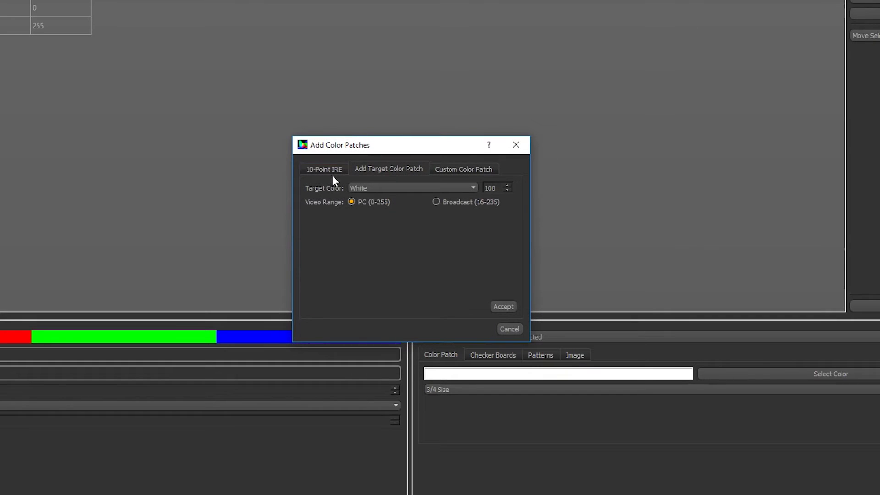
# - Add an eleven-patch white IRE ramp from 0 to 100 after the primaries
pyautogui.click(324, 169)
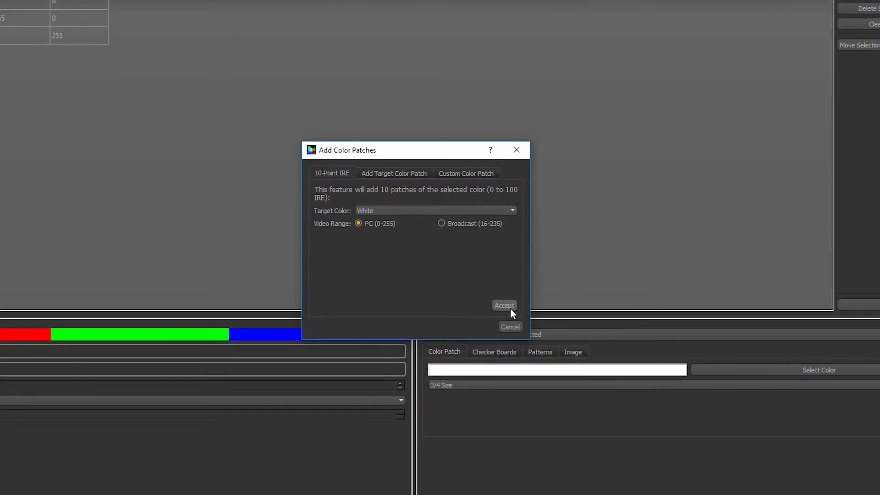
pyautogui.click(511, 309)
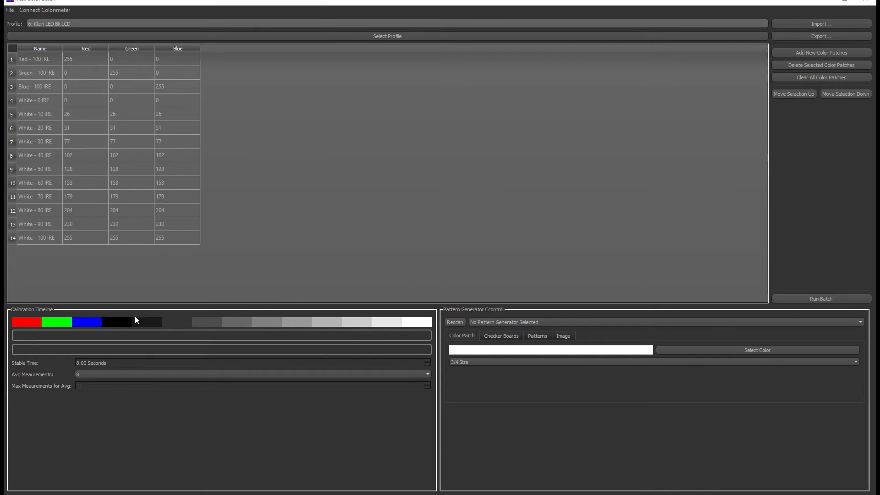
pyautogui.click(150, 328)
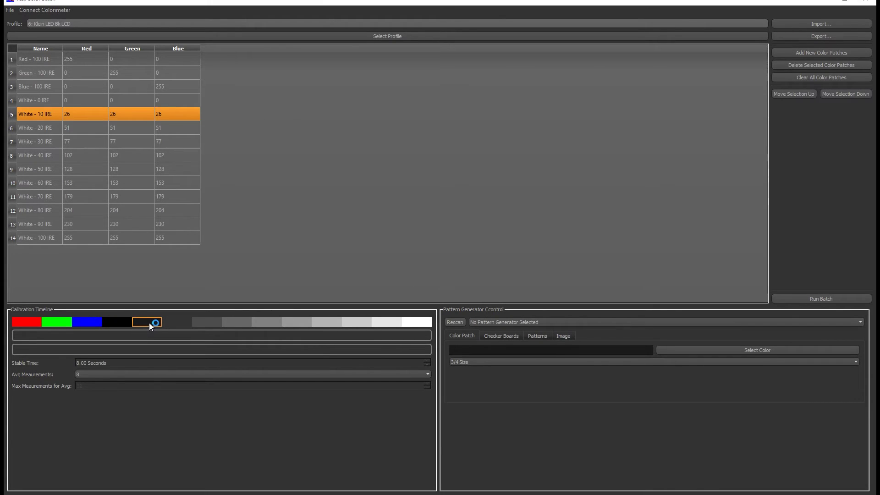
pyautogui.press('Up')
pyautogui.press('Up')
pyautogui.press('Down')
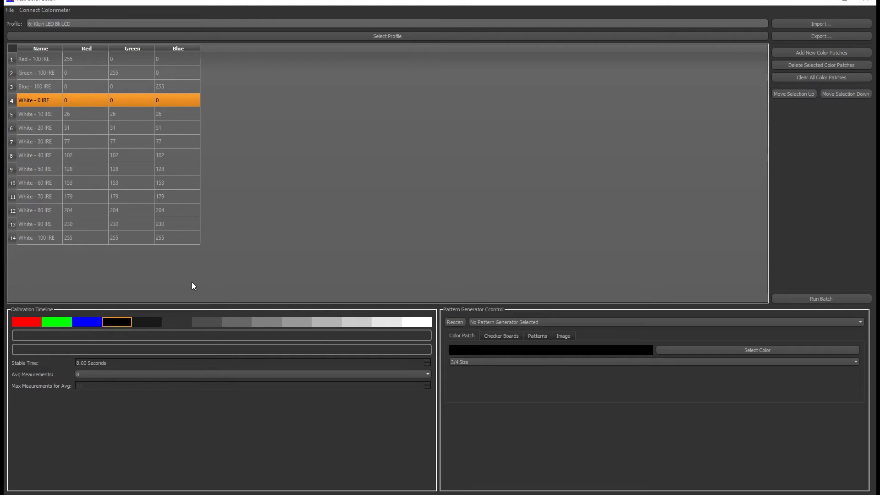
pyautogui.press('Down')
pyautogui.press('Down')
pyautogui.press('Down')
pyautogui.press('Down')
pyautogui.press('Down')
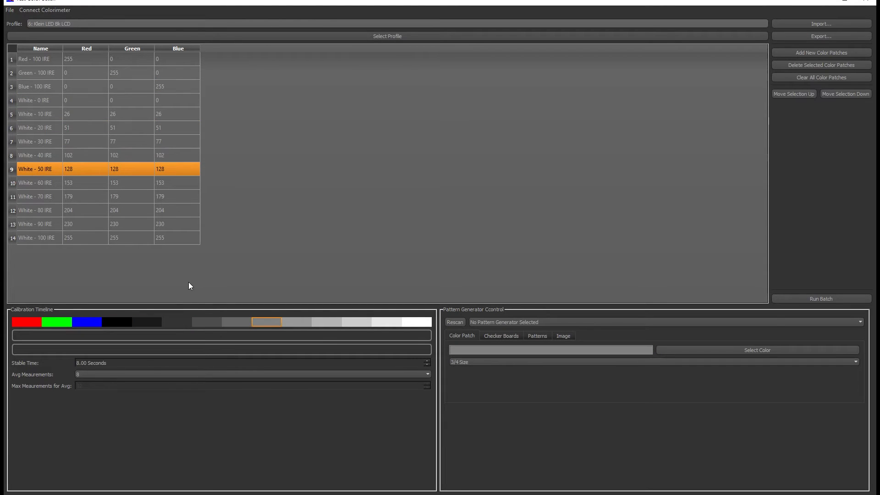
pyautogui.press('Up')
pyautogui.press('Up')
pyautogui.press('Up')
pyautogui.press('Up')
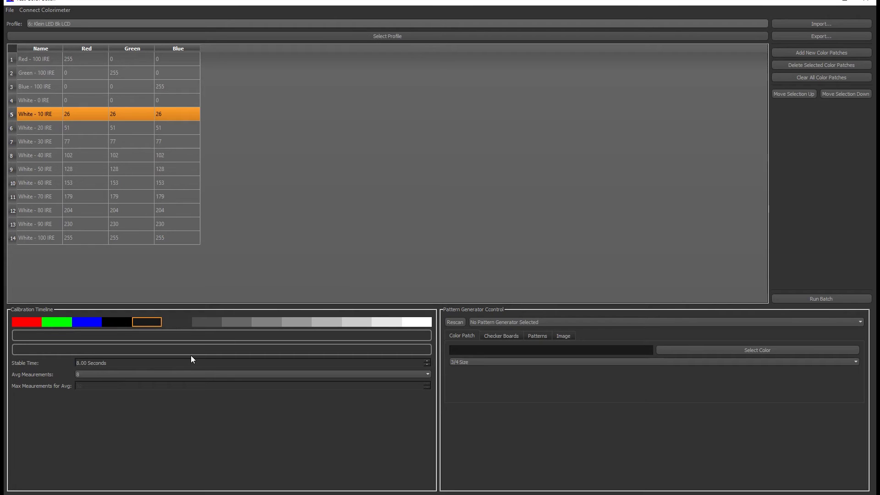
# - Review the measurement averaging choices and pick PC Pattern Gen Screen 1 as generator
pyautogui.click(191, 377)
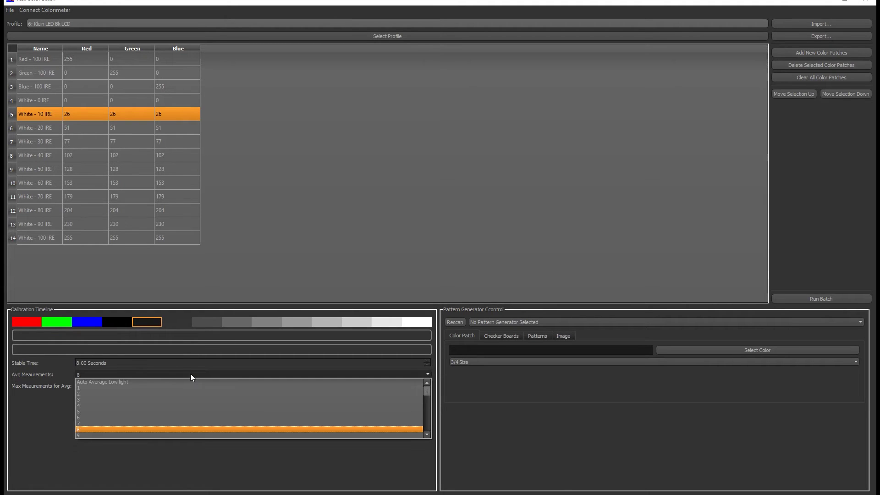
pyautogui.click(537, 323)
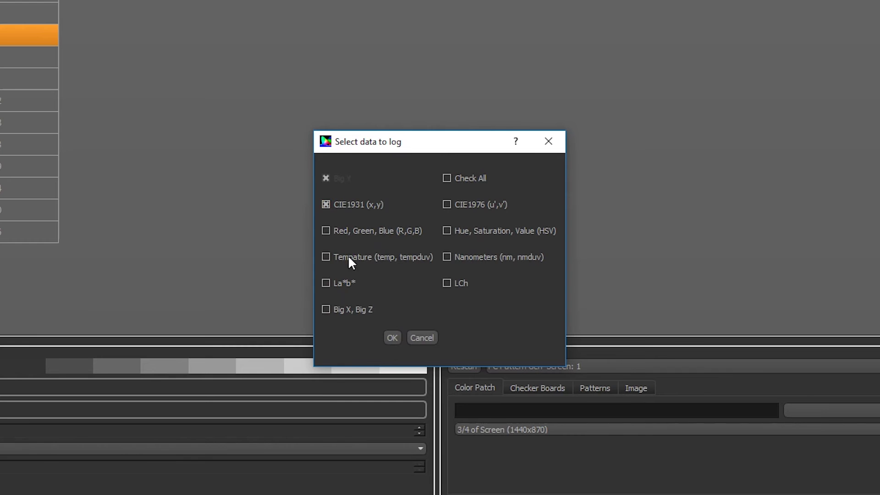
# - Confirm the logged data and save the log as 'My Test' CSV in Documents
pyautogui.click(392, 337)
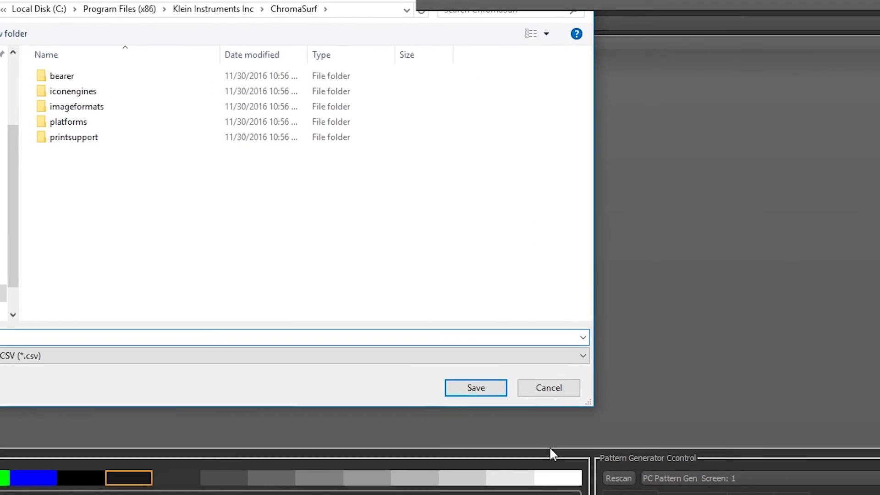
pyautogui.write('My Test')
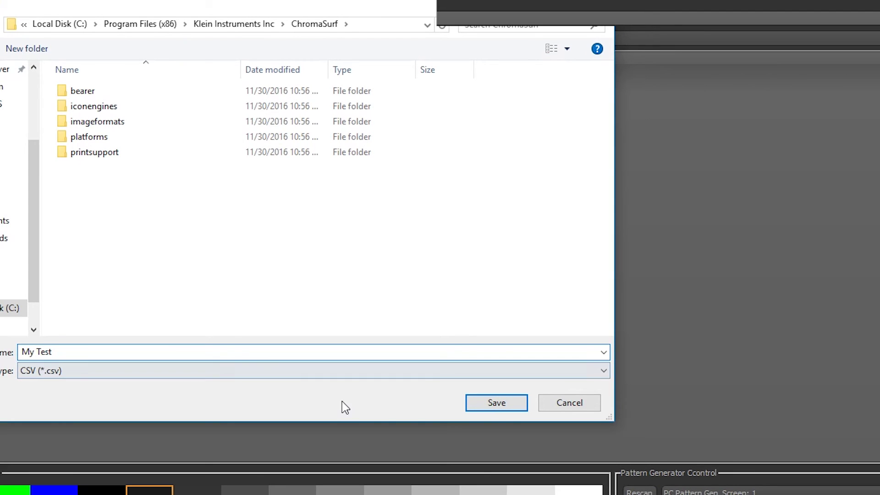
pyautogui.click(480, 410)
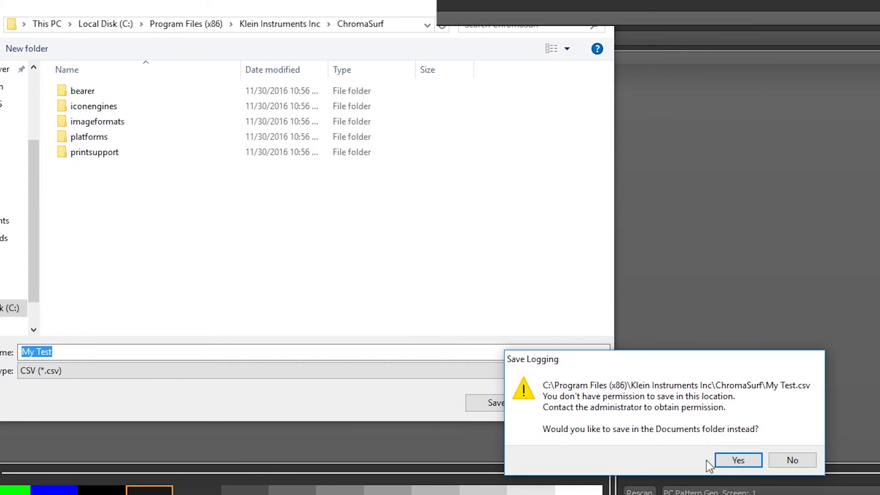
pyautogui.click(706, 460)
pyautogui.click(496, 403)
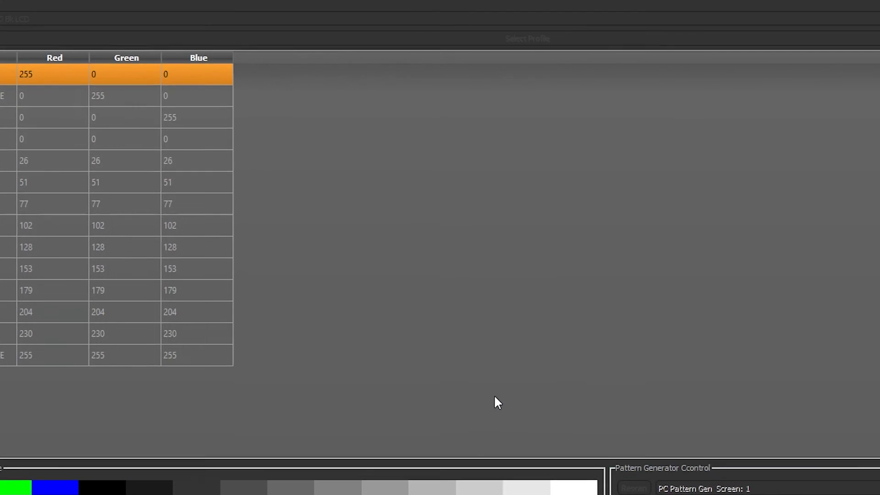